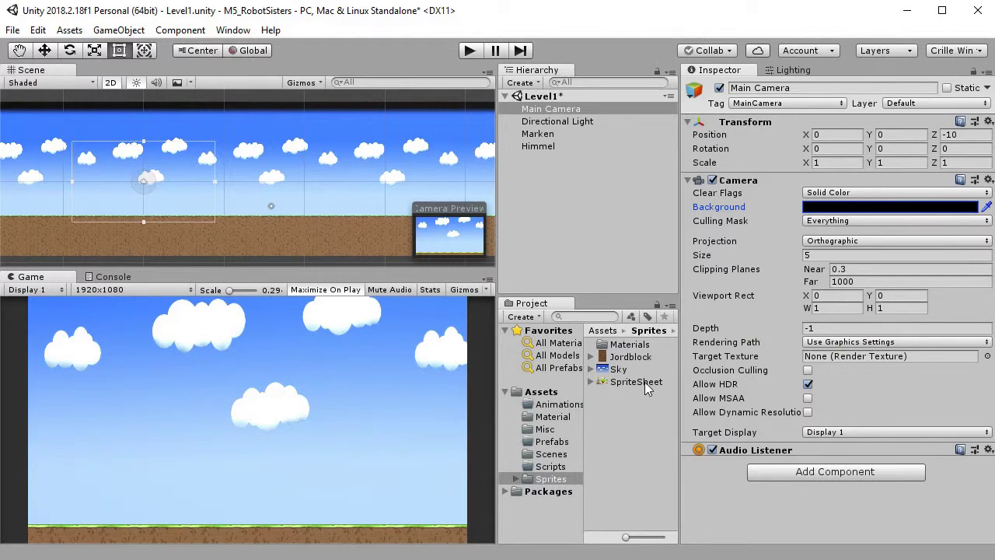
Expand the SpriteSheet asset in the Sprites folder to list its individual sprites.
scroll(289, 238, up, 4)
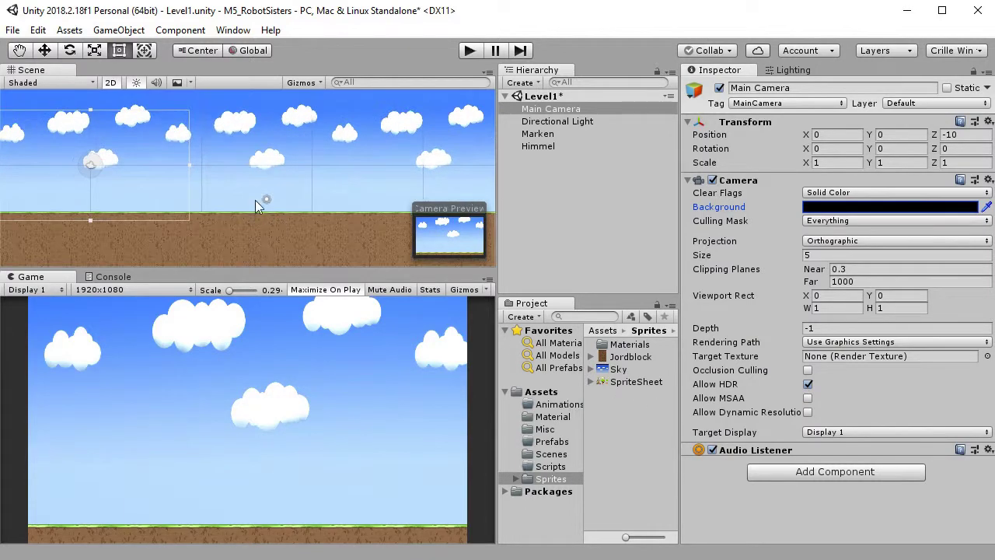
middle_drag(238, 194, 310, 231)
scroll(385, 212, up, 3)
drag(309, 231, 402, 243)
key(t)
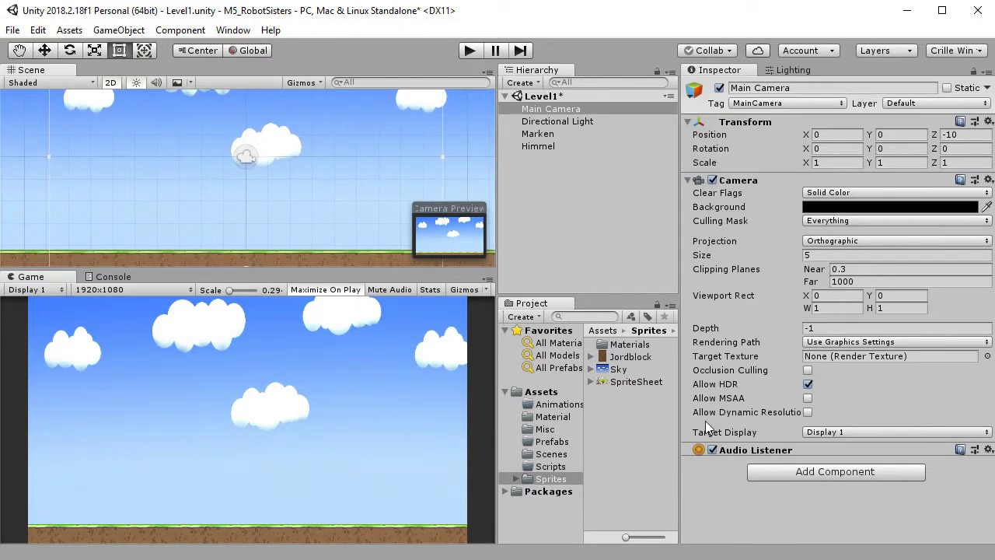
click(634, 387)
click(632, 383)
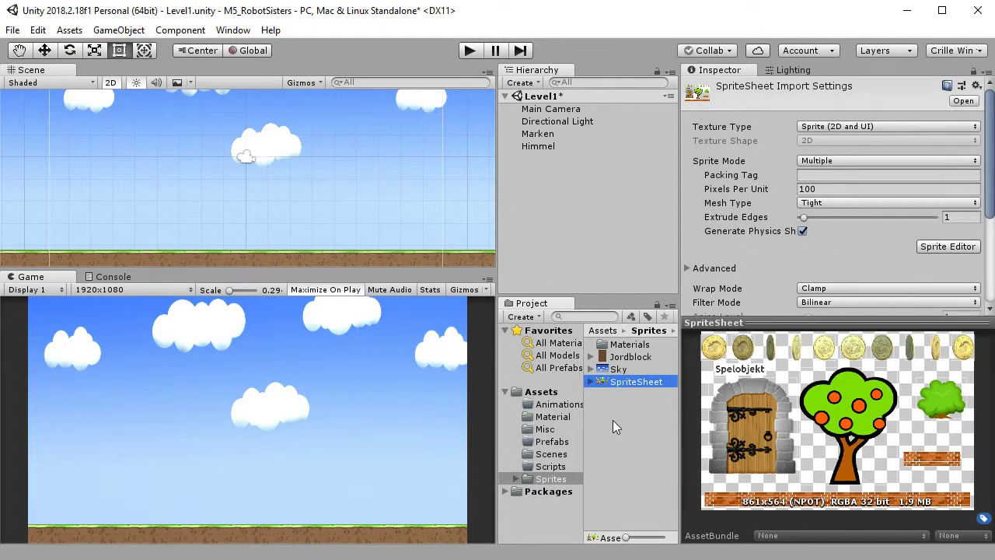
click(592, 381)
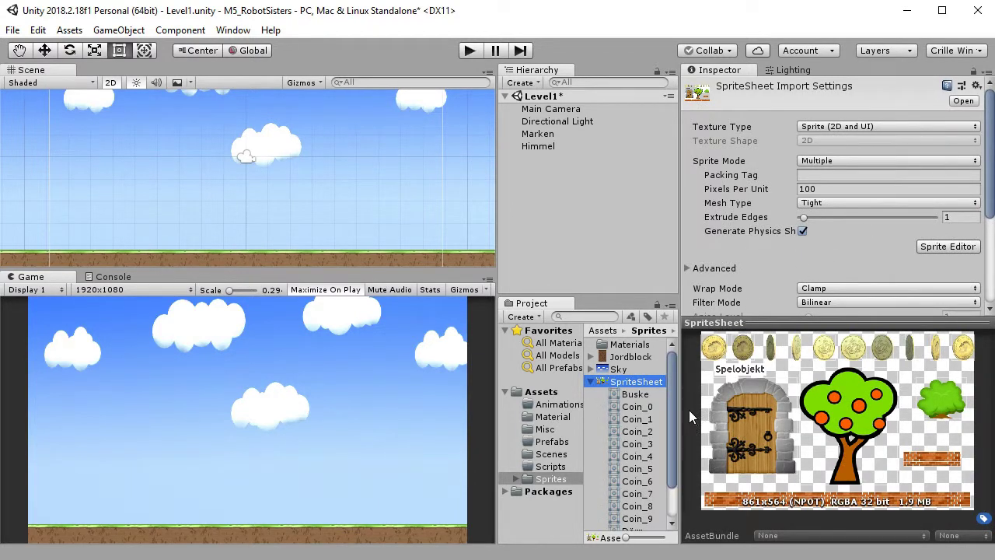
drag(682, 409, 690, 411)
scroll(677, 416, down, 2)
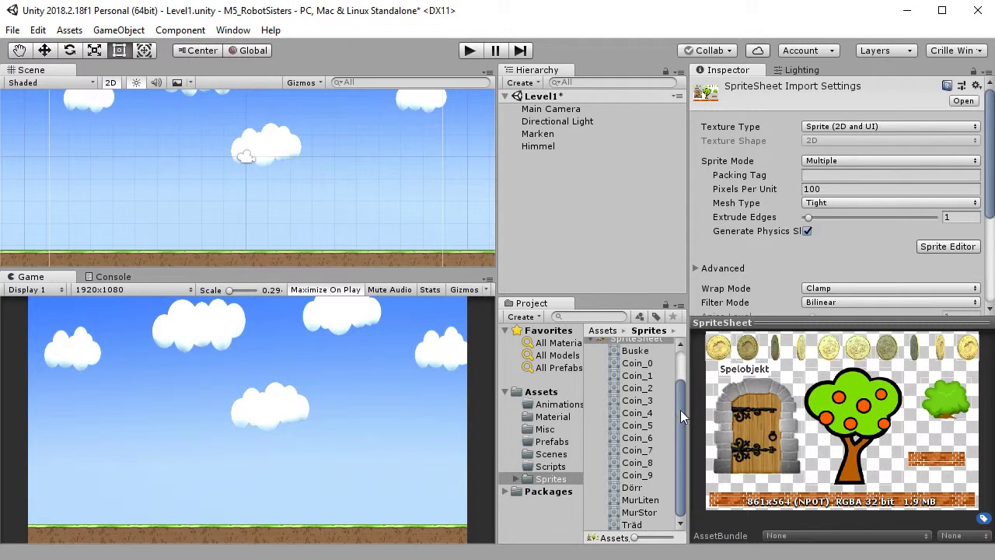
Go through the coin sprites from Coin_0 to Coin_9 and back, examining each frame's preview.
click(645, 365)
key(Down)
key(Down)
key(Down)
key(Down)
key(Down)
key(Down)
key(Down)
key(Down)
key(Down)
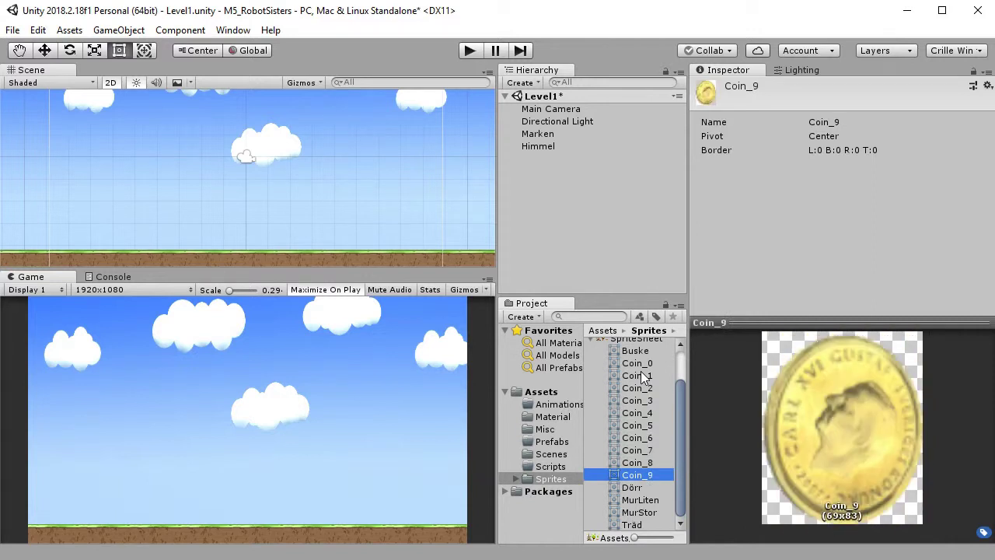
key(Up)
key(Up)
key(Up)
key(Up)
key(Up)
key(Up)
key(Up)
key(Up)
key(Up)
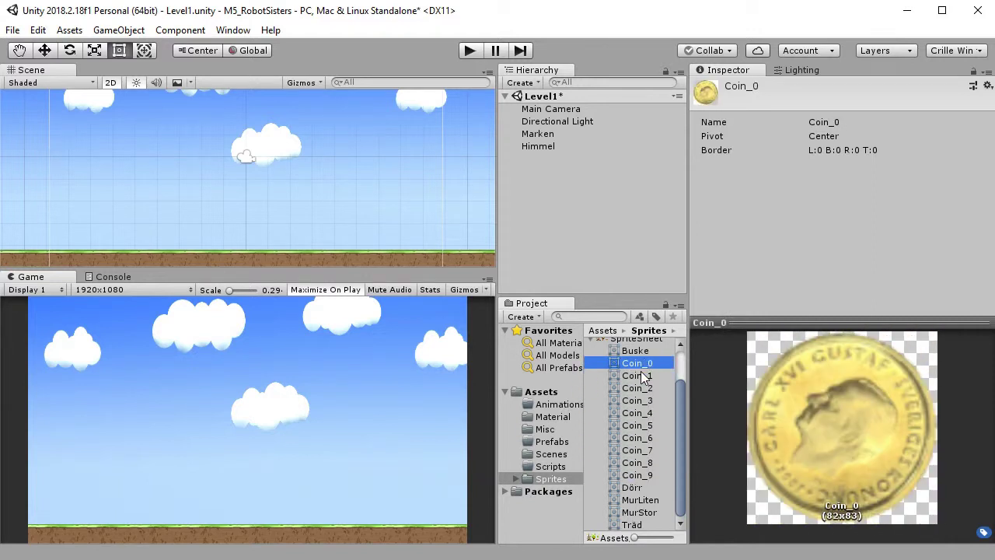
Place sprites Coin_0 through Coin_9 together in the scene above the ground and choose the Animations folder for the new clip.
shift+click(637, 475)
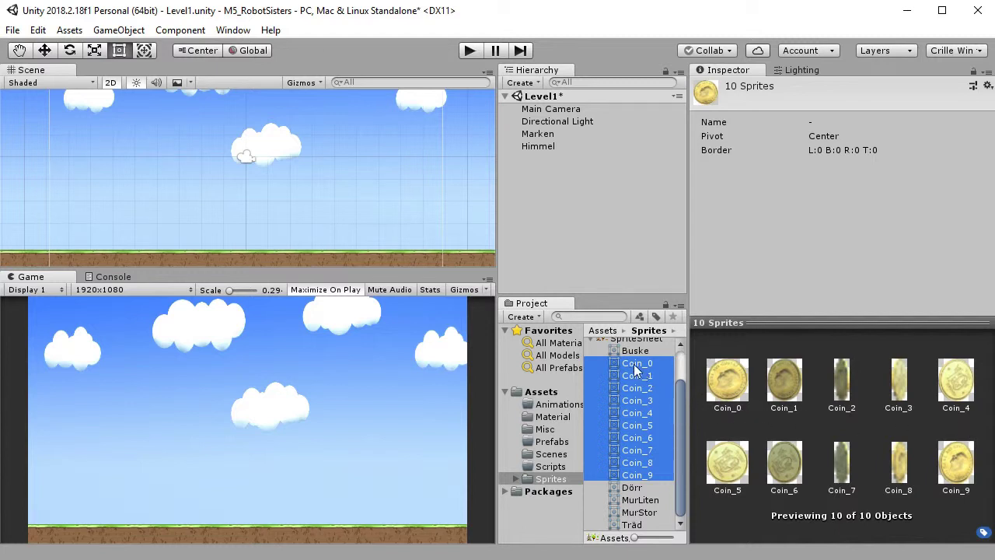
drag(634, 368, 274, 225)
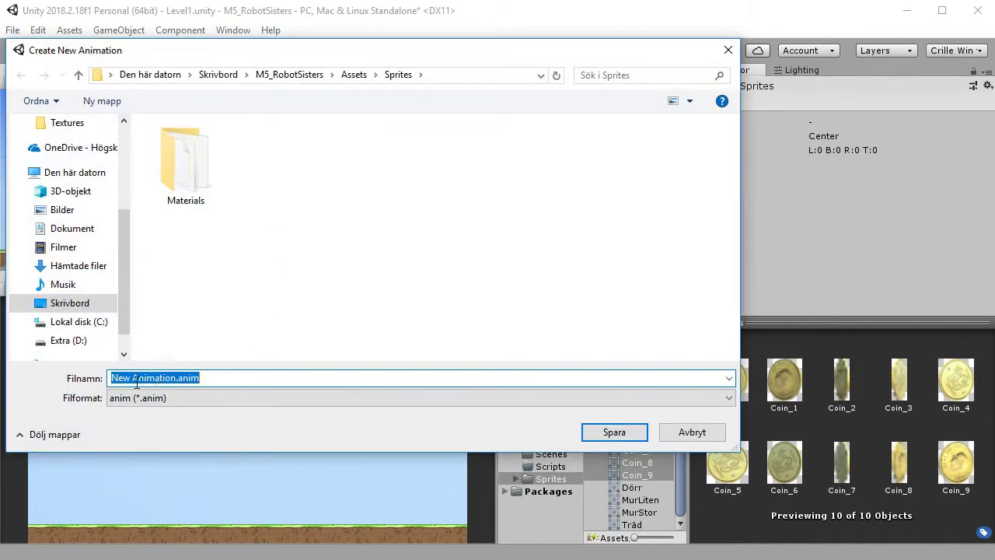
click(360, 75)
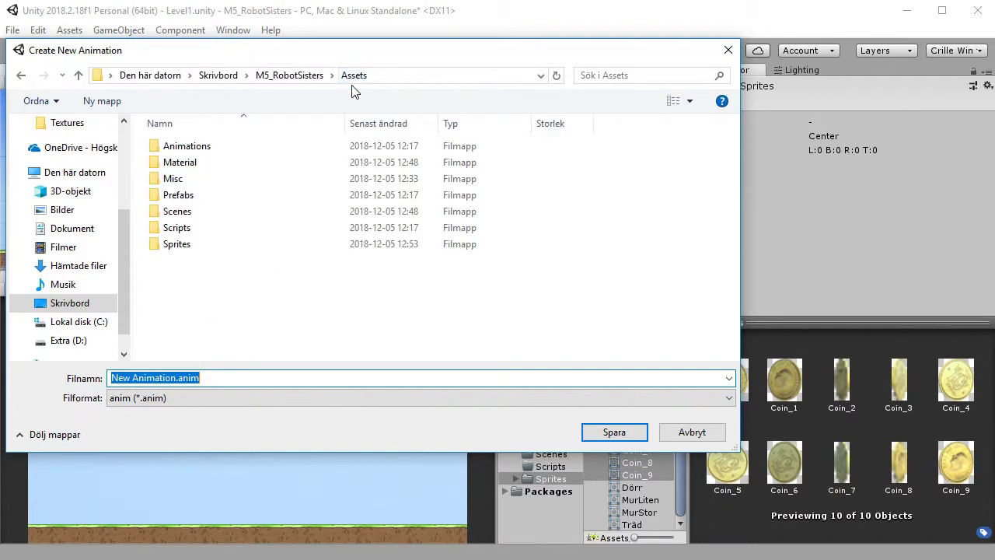
double_click(186, 147)
Name the new animation clip CoinAnimation.anim and save it.
click(144, 377)
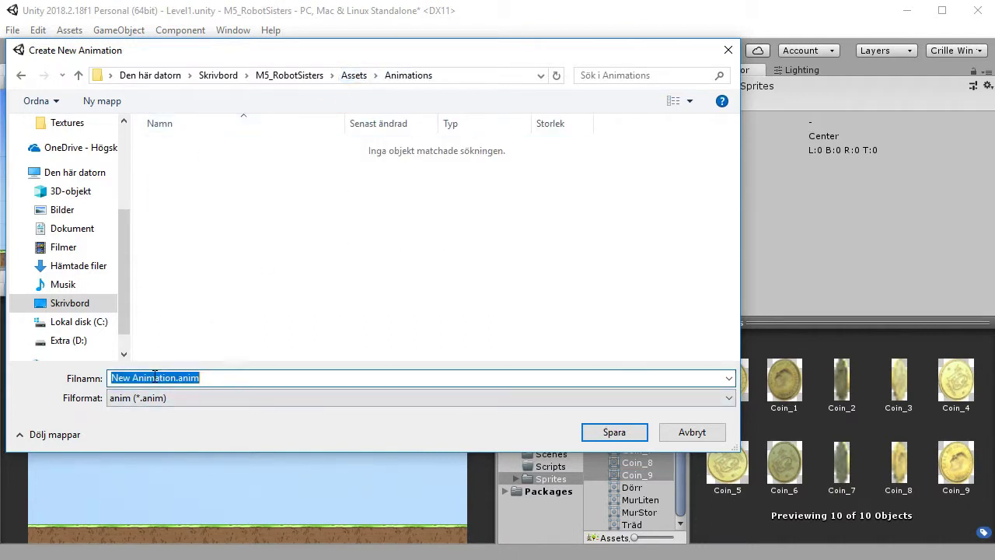
double_click(155, 377)
key(Home)
key(Delete)
key(Delete)
key(Delete)
key(Delete)
key(Delete)
key(Delete)
key(Delete)
key(Delete)
key(Delete)
key(Delete)
key(Delete)
key(Delete)
key(Delete)
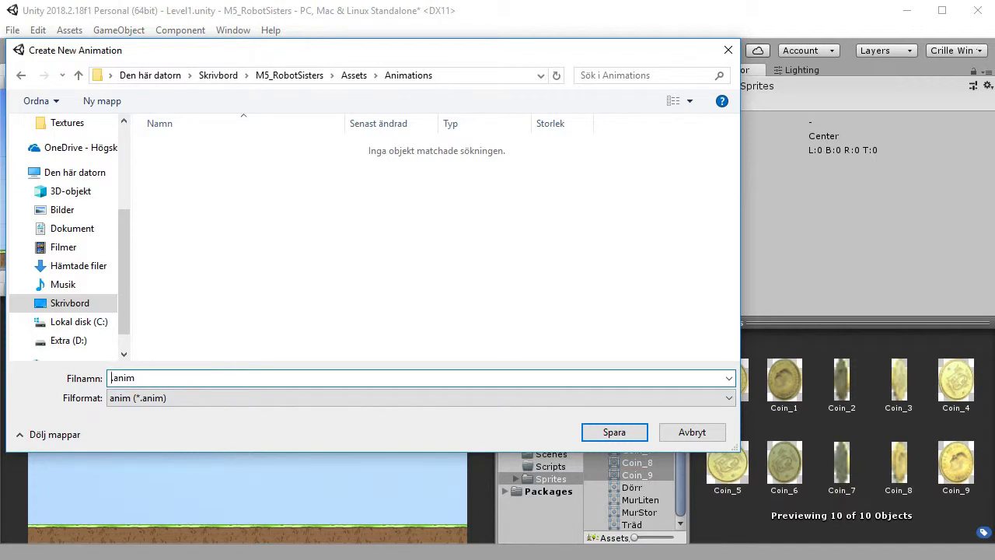
text(CoinAnimation)
click(612, 434)
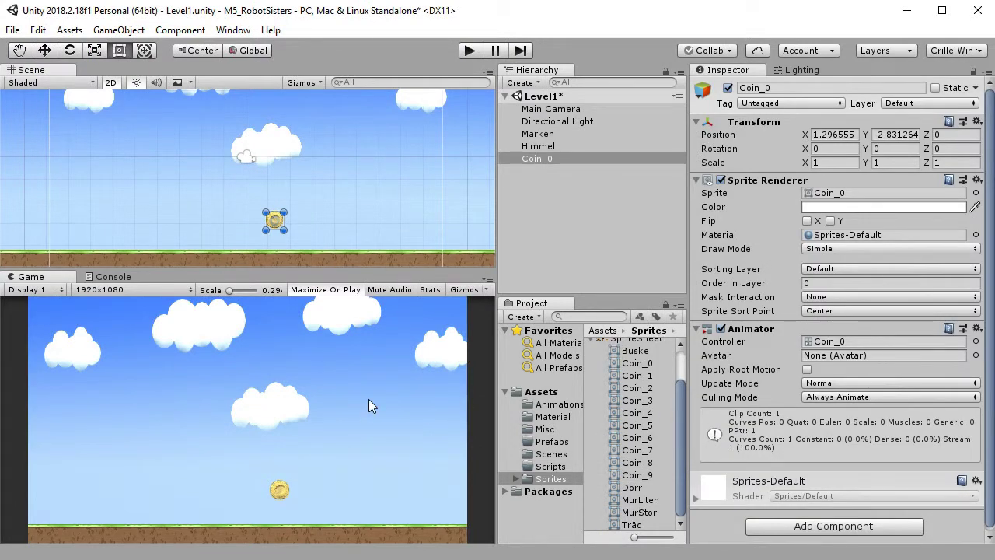
In the Animator window, move the CoinAnimation state closer to Entry and open its clip to try the preview.
click(246, 33)
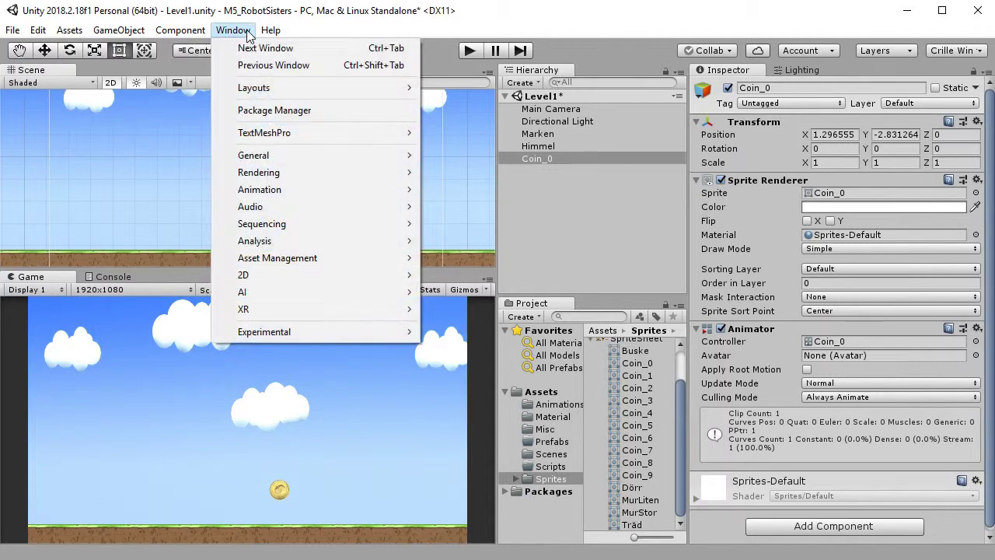
mouse_move(300, 191)
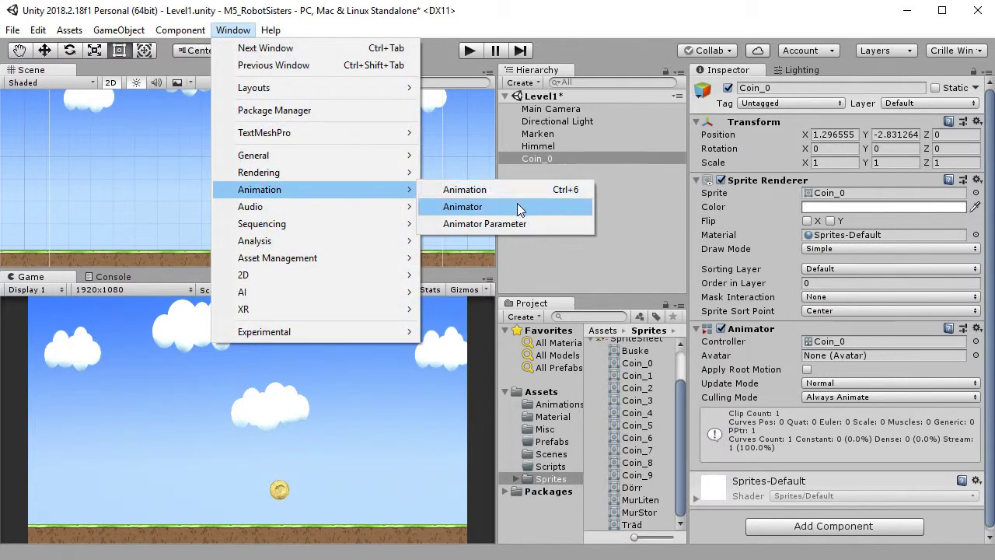
click(516, 207)
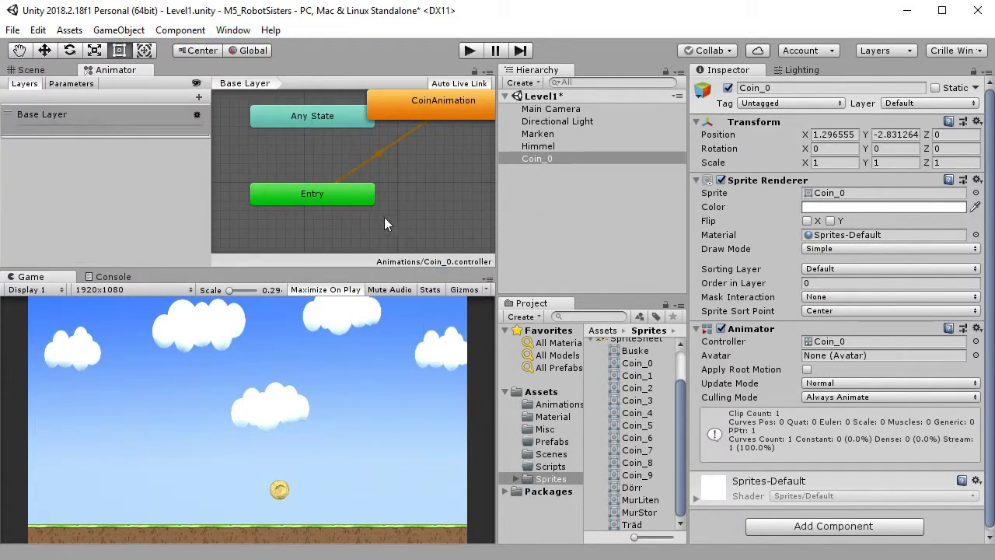
drag(447, 102, 411, 128)
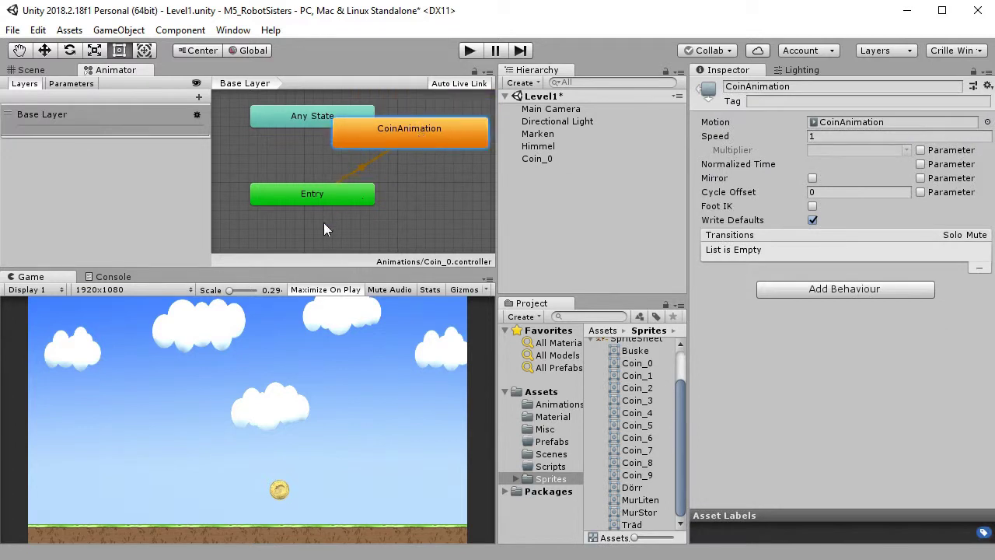
double_click(424, 134)
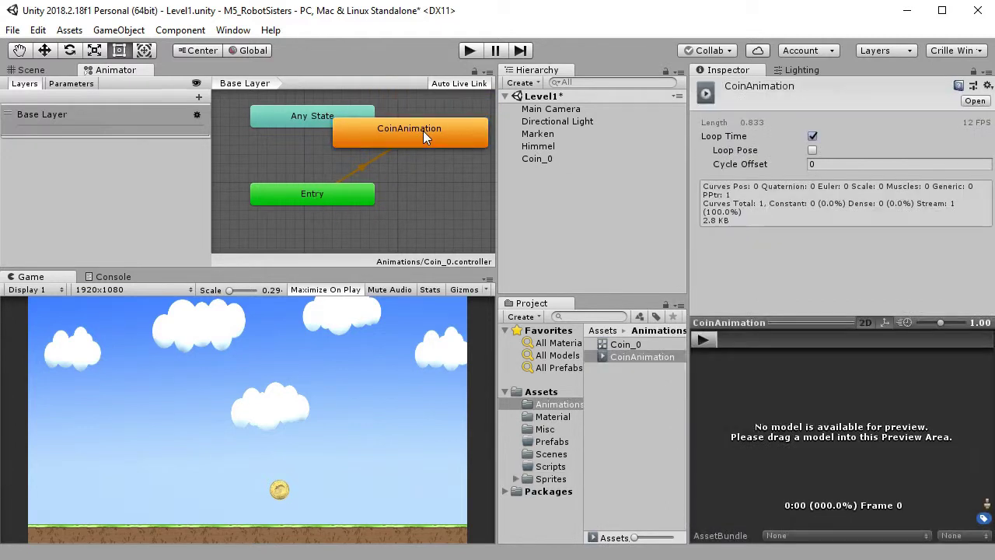
click(707, 341)
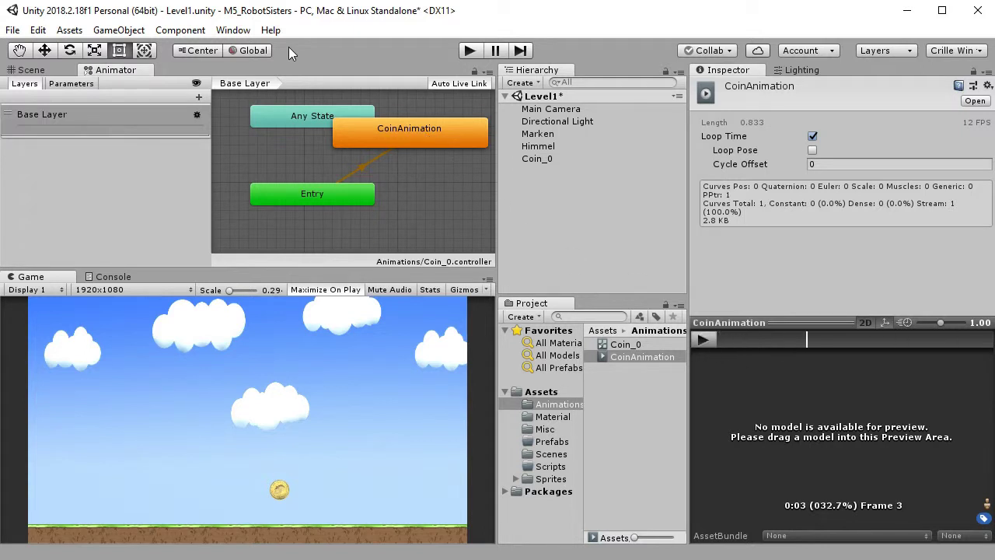
Open the Animation window and dock it next to the Console.
click(233, 29)
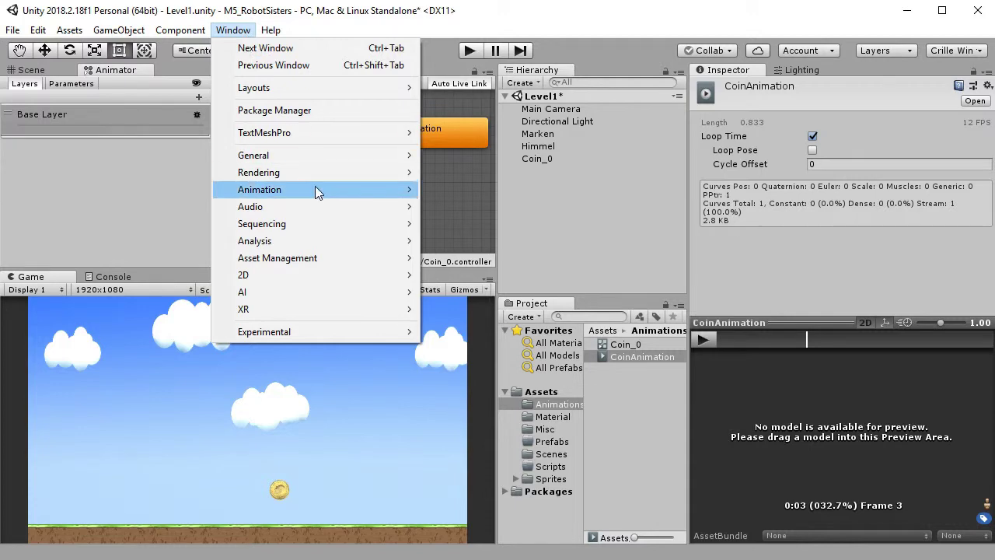
mouse_move(316, 189)
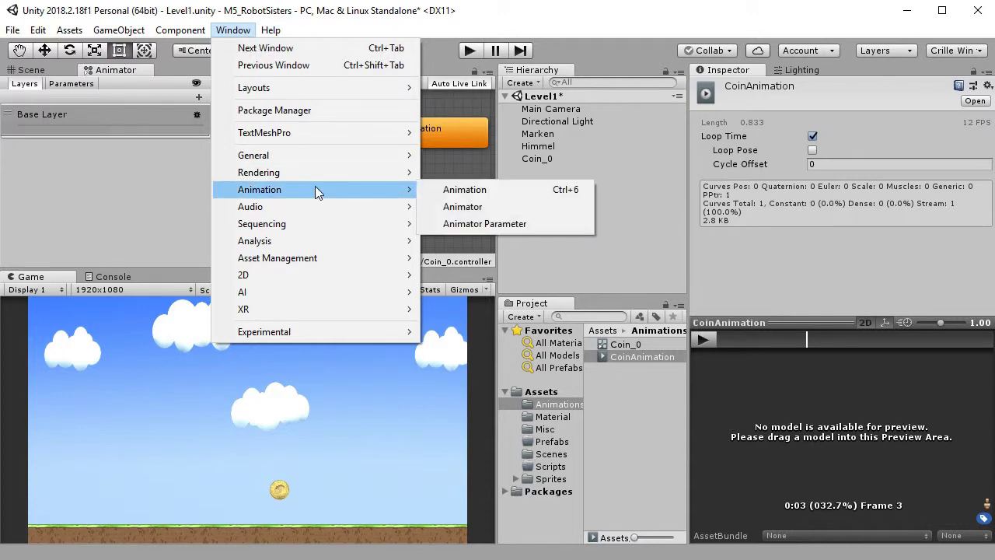
click(495, 194)
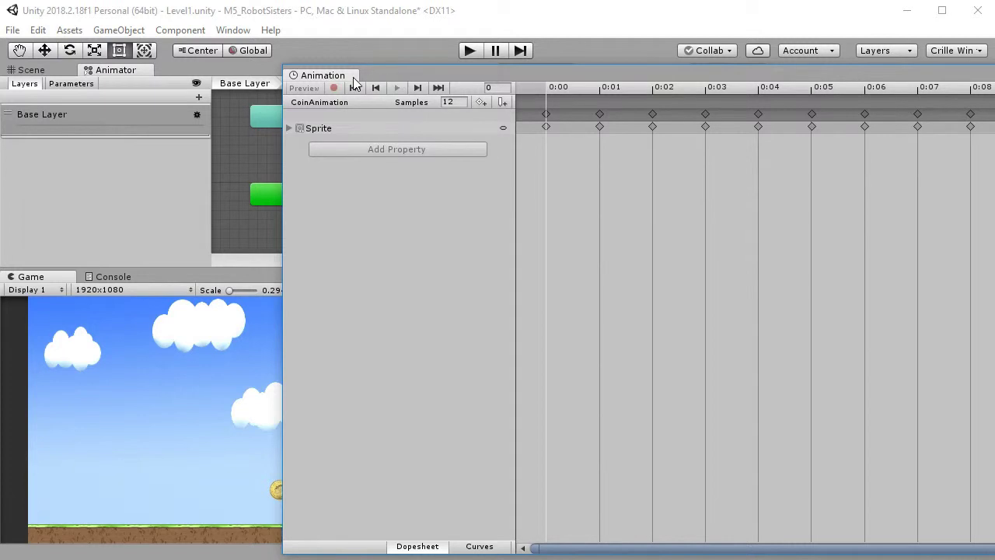
drag(355, 75, 161, 294)
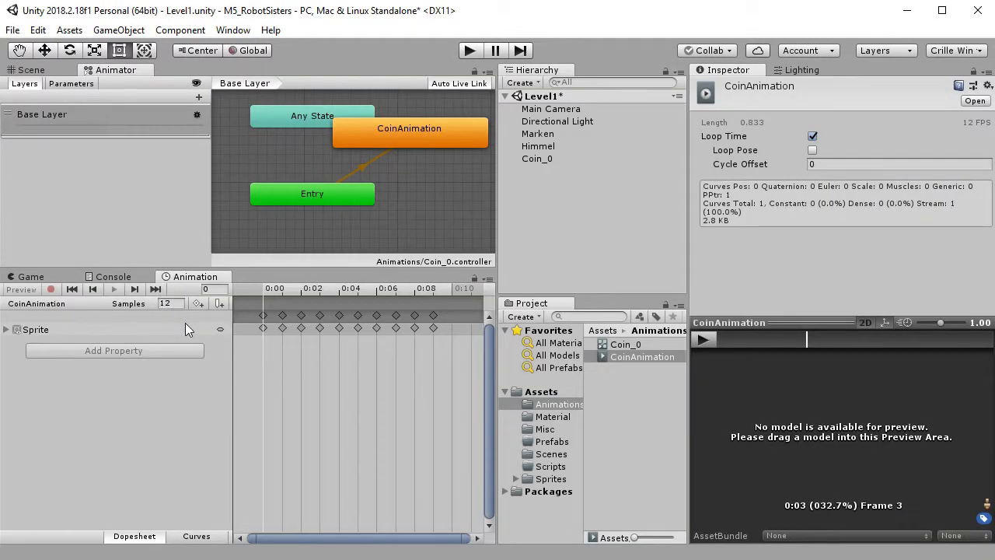
Select the coin in the Scene view and play its animation from frame 0.
click(33, 70)
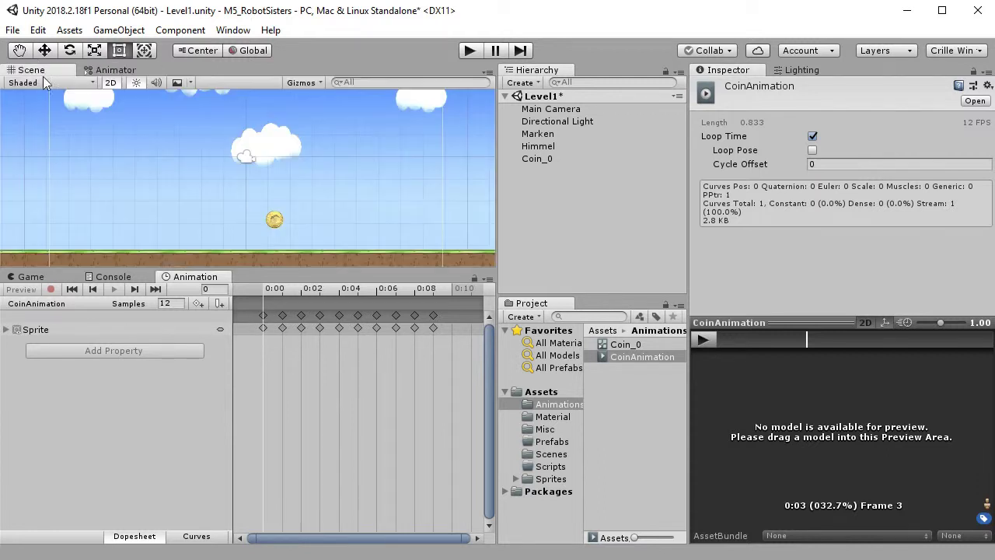
scroll(317, 242, up, 10)
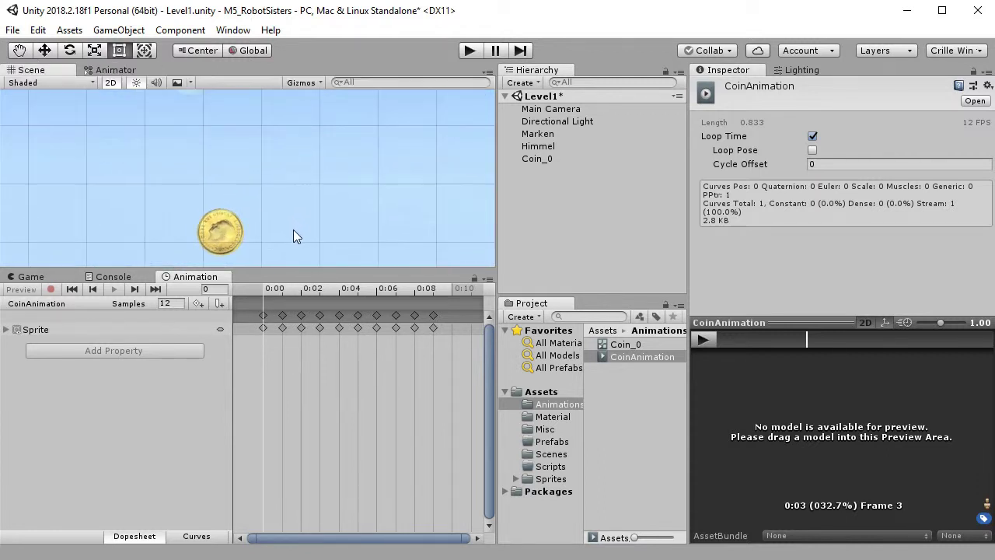
middle_drag(268, 233, 293, 171)
scroll(294, 185, down, 2)
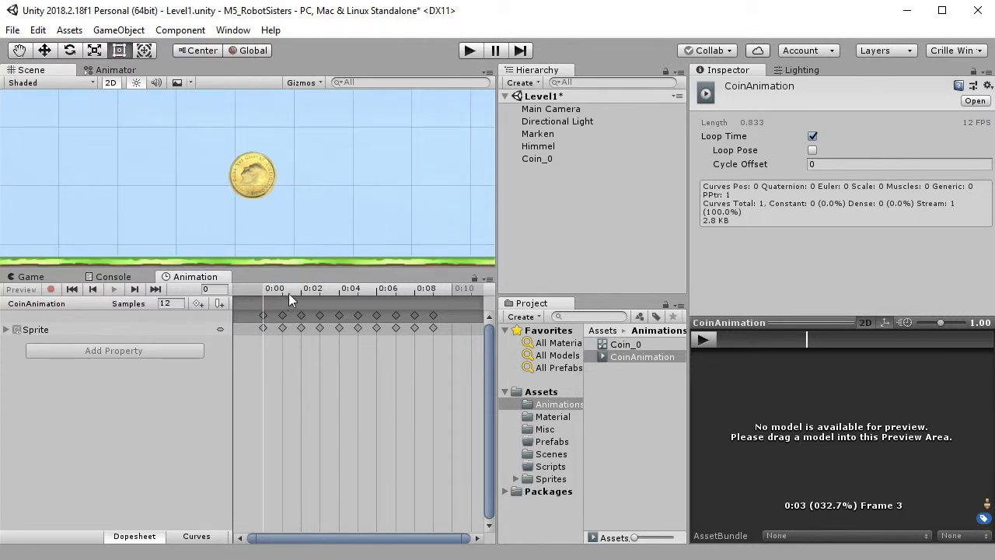
drag(307, 292, 359, 289)
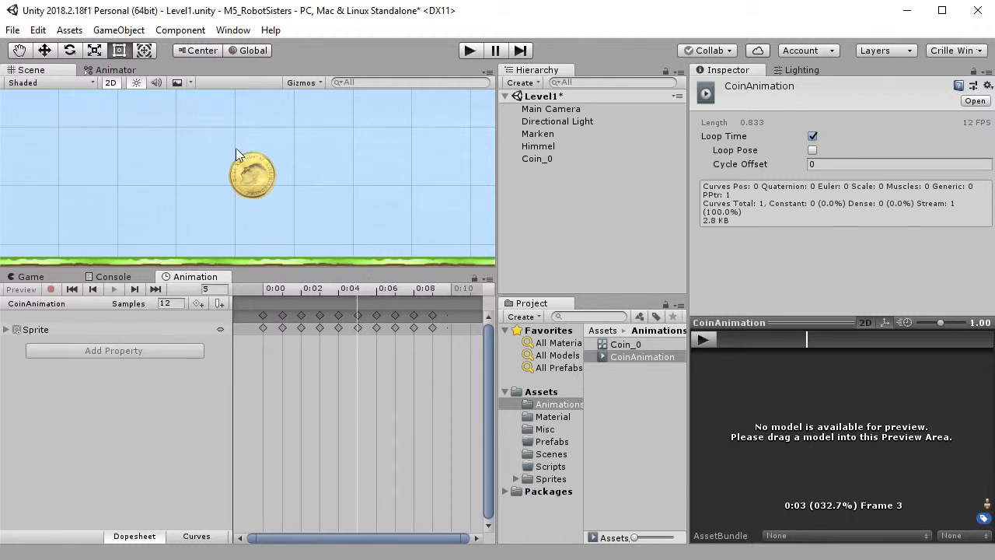
click(258, 188)
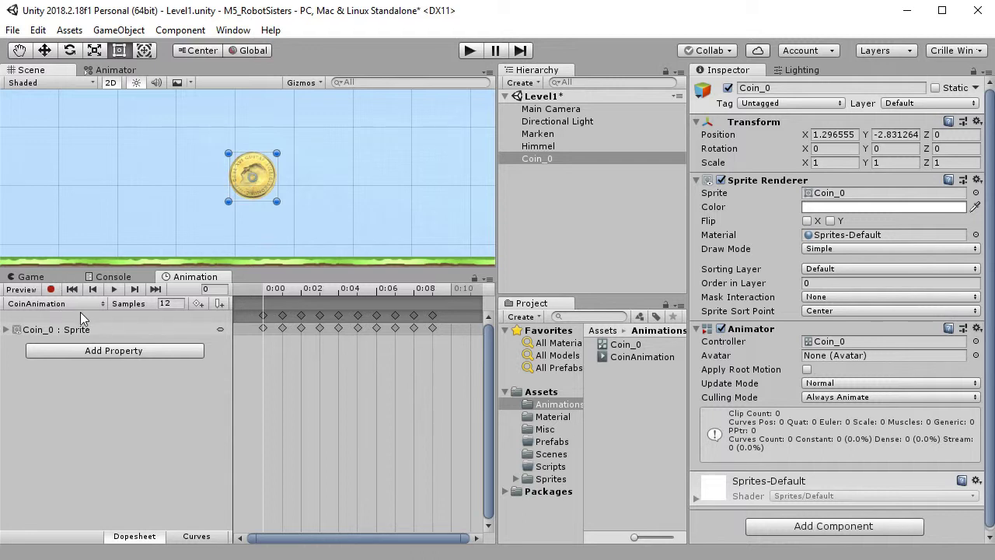
mouse_move(278, 287)
mouse_down()
mouse_move(433, 290)
mouse_move(263, 289)
mouse_up()
click(117, 290)
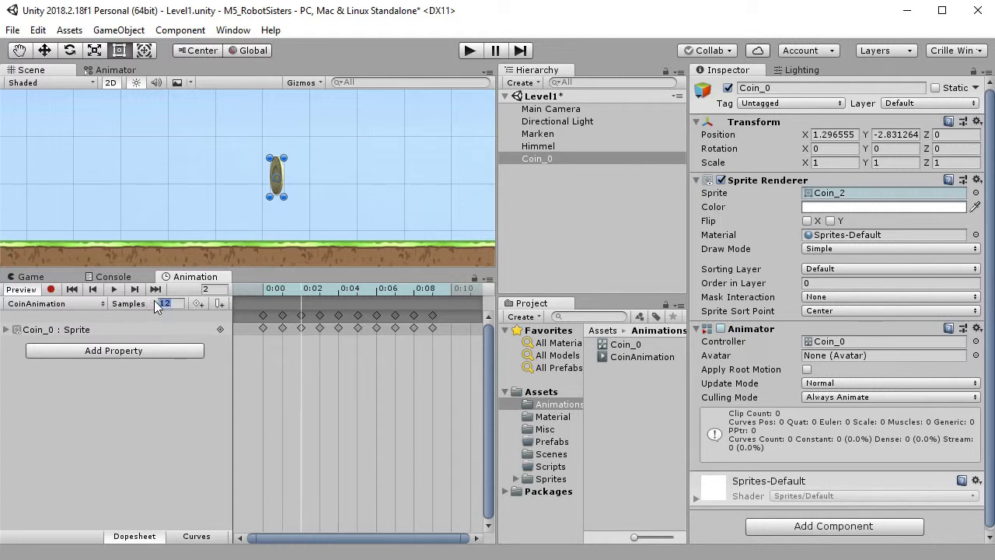
Set the CoinAnimation sample rate to 5 and preview the playback.
text(5)
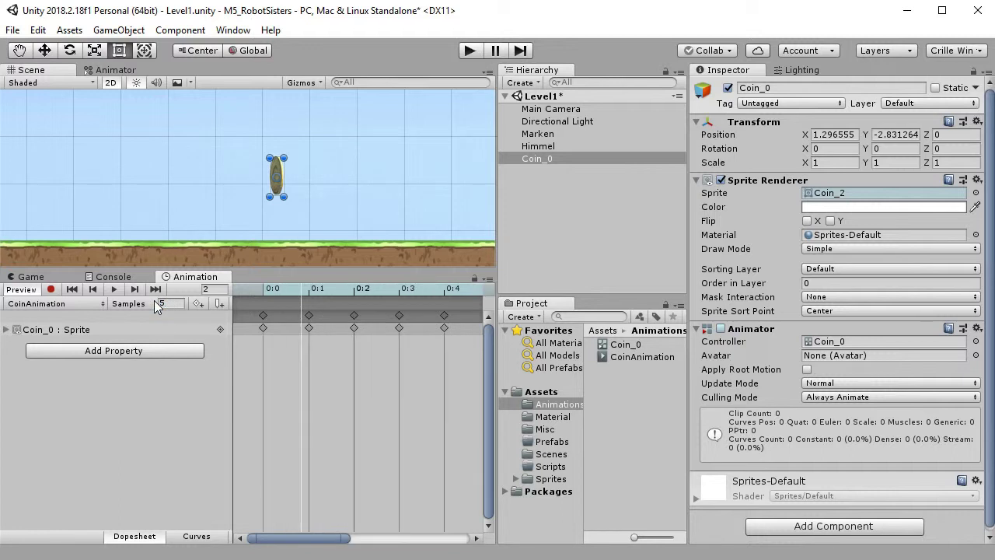
drag(346, 533, 285, 539)
click(115, 290)
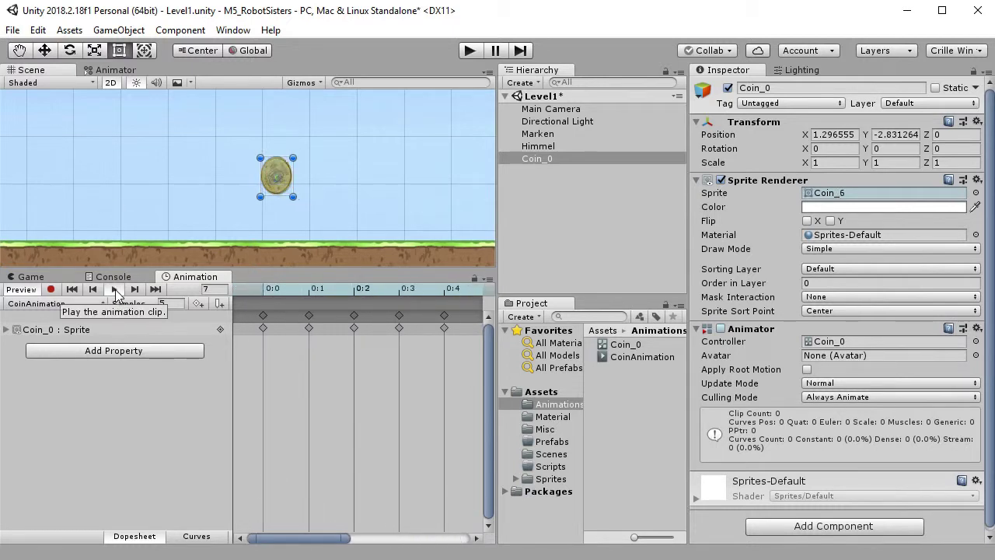
click(115, 289)
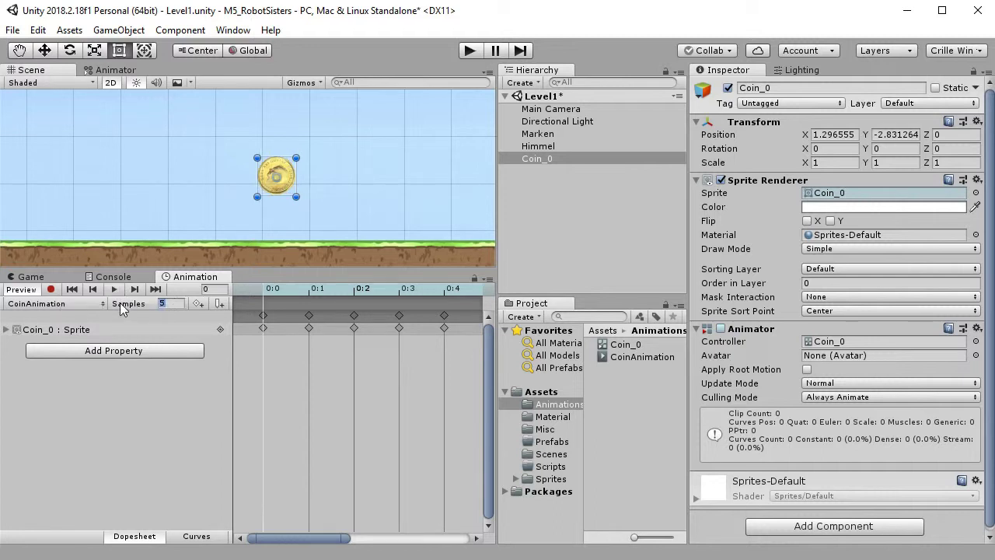
Set the CoinAnimation sample rate to 25 and preview the playback.
text(25)
key(Return)
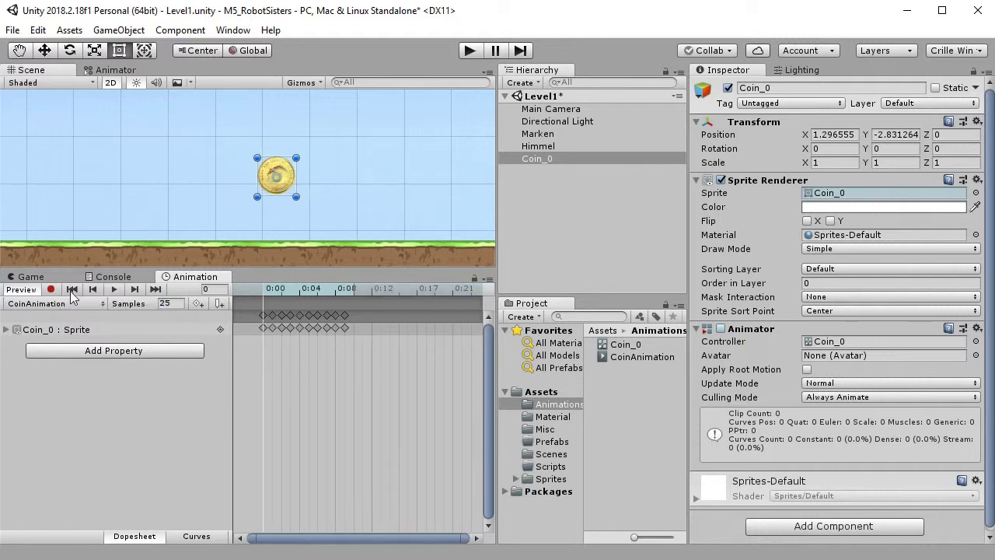
click(115, 290)
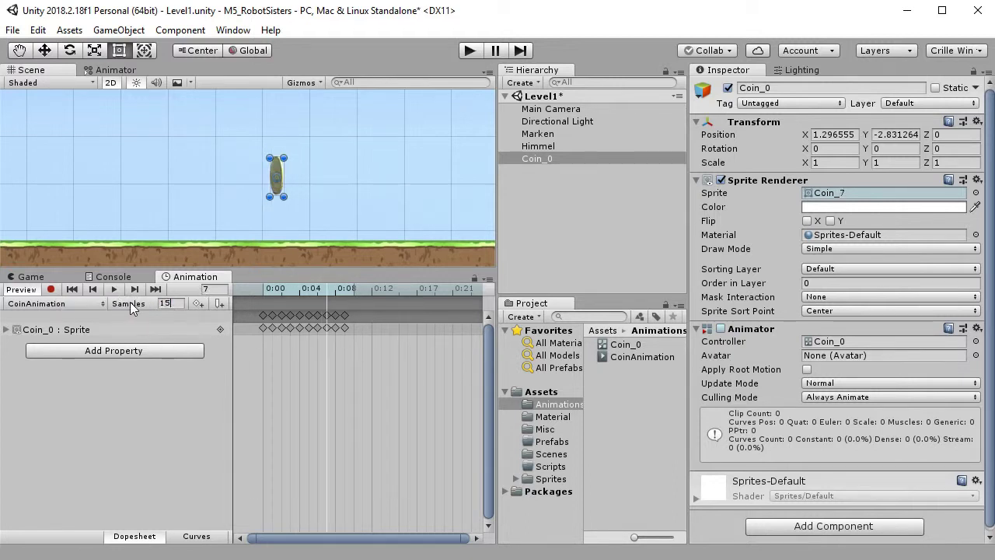
Set the CoinAnimation sample rate to 15.
text(15)
key(Return)
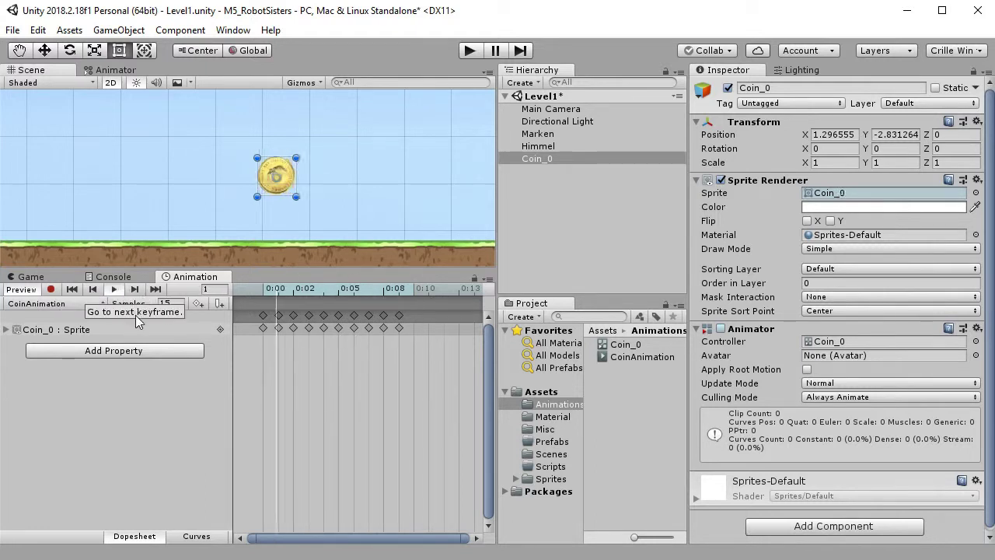
Preview the CoinAnimation playback at the sample rate of 15 and stop it.
click(178, 306)
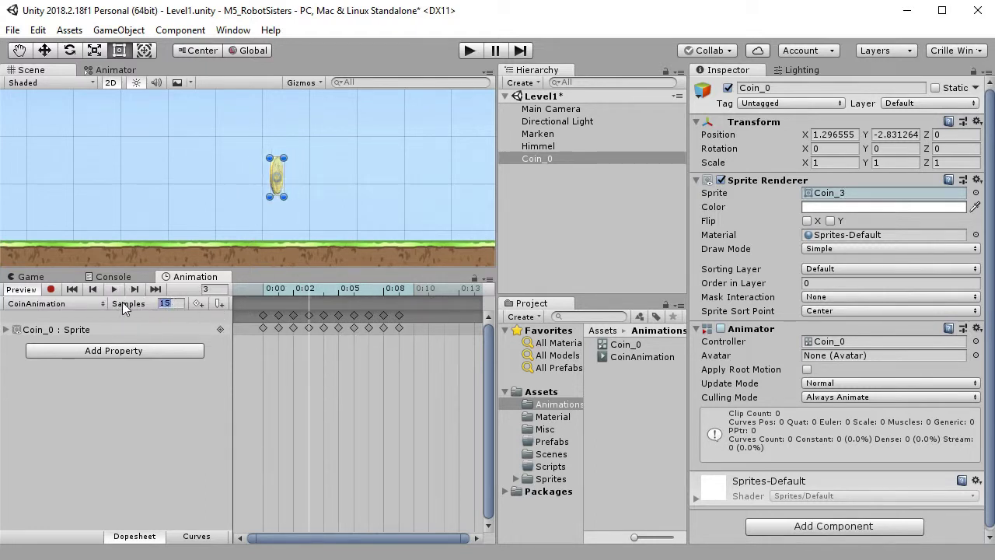
key(Return)
click(113, 289)
click(114, 290)
Set the CoinAnimation sample rate to 13 and preview the playback.
click(164, 303)
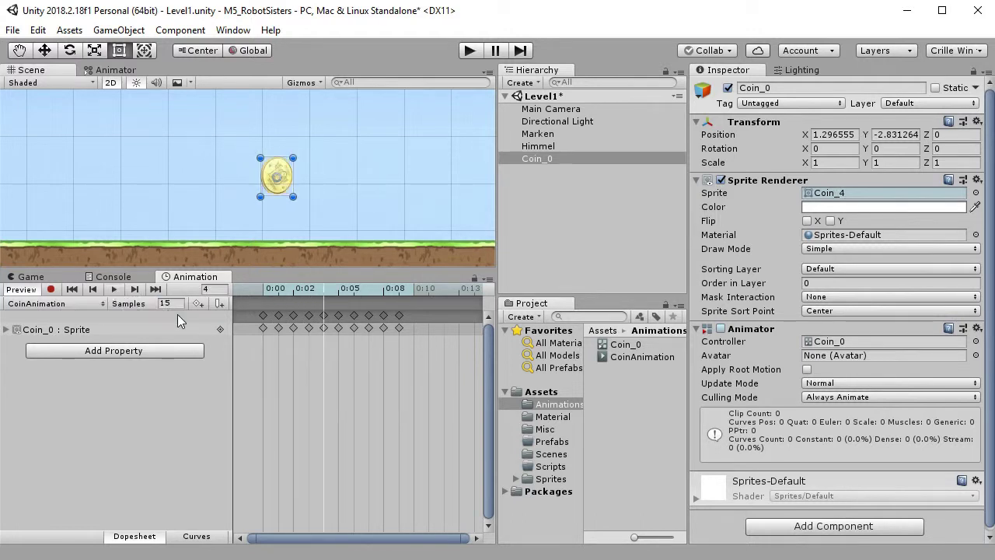
text(13)
key(Return)
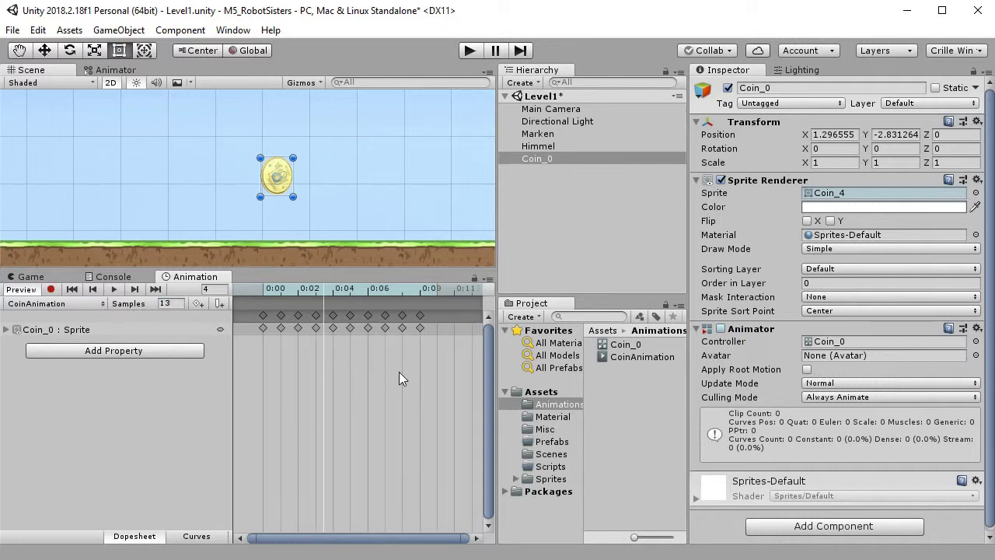
click(115, 291)
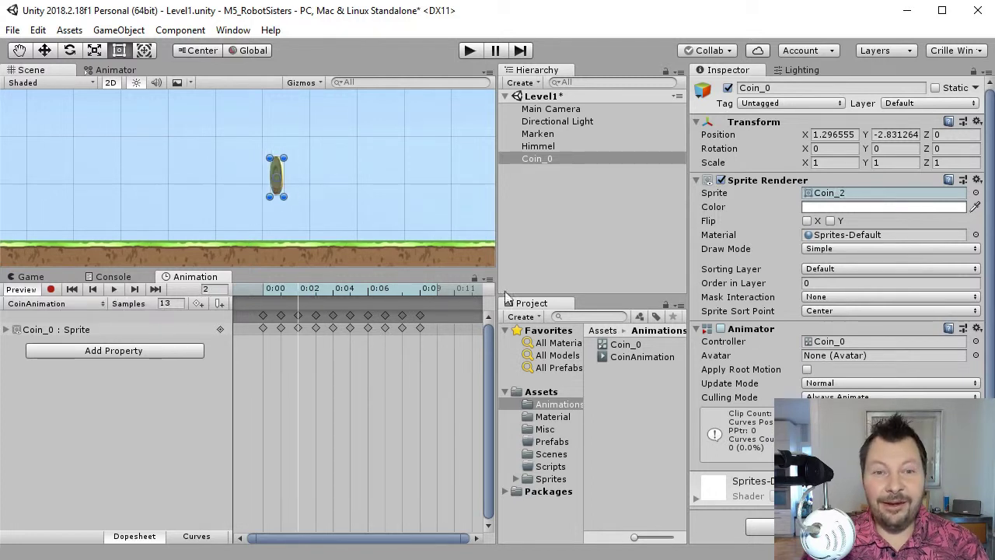
Rename the Coin_0 object in the Level1 scene to PickUp.
click(578, 228)
click(551, 160)
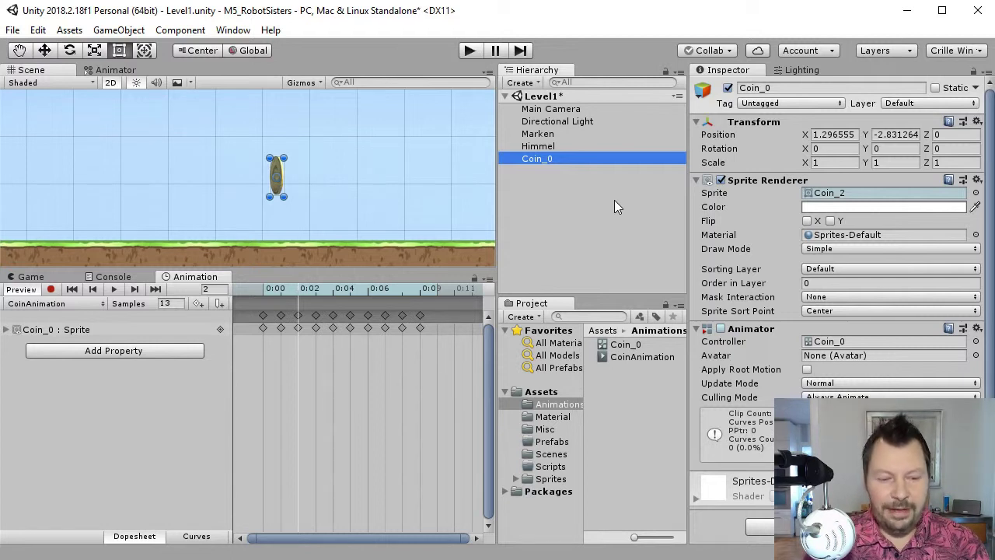
key(F2)
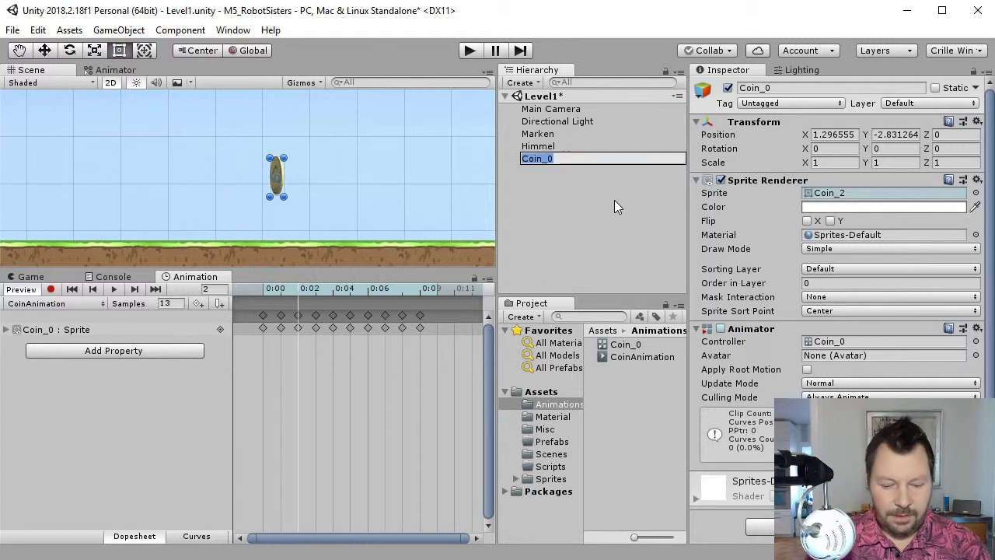
text(PickUp)
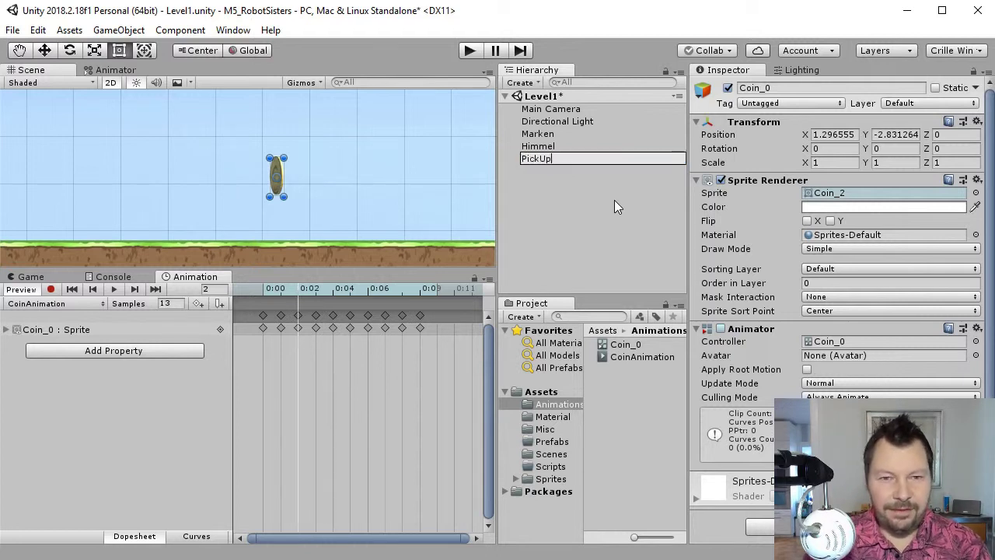
key(Return)
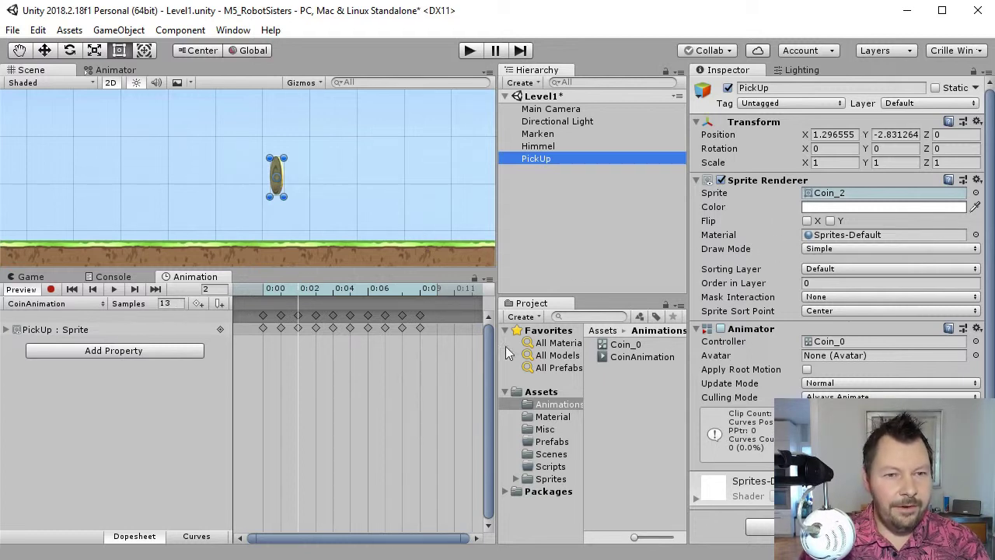
Turn off Maximize On Play for the Game view, and run the scene to check the spinning coin before stopping it.
click(24, 280)
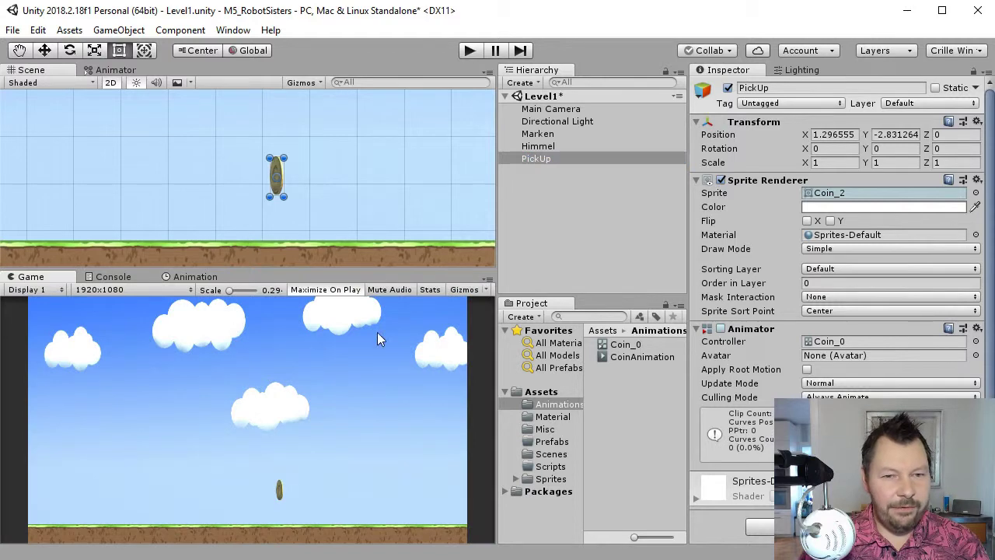
click(350, 292)
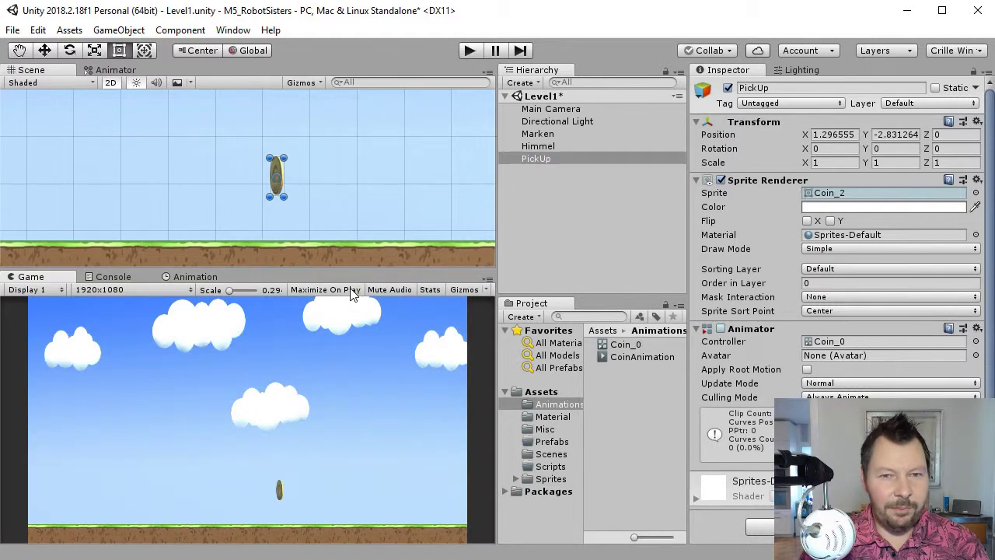
click(472, 51)
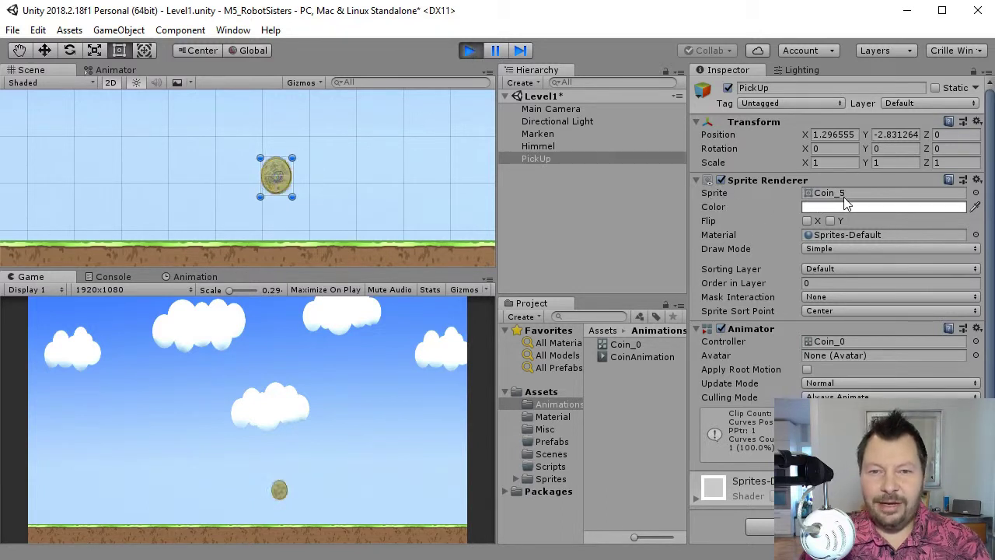
click(473, 52)
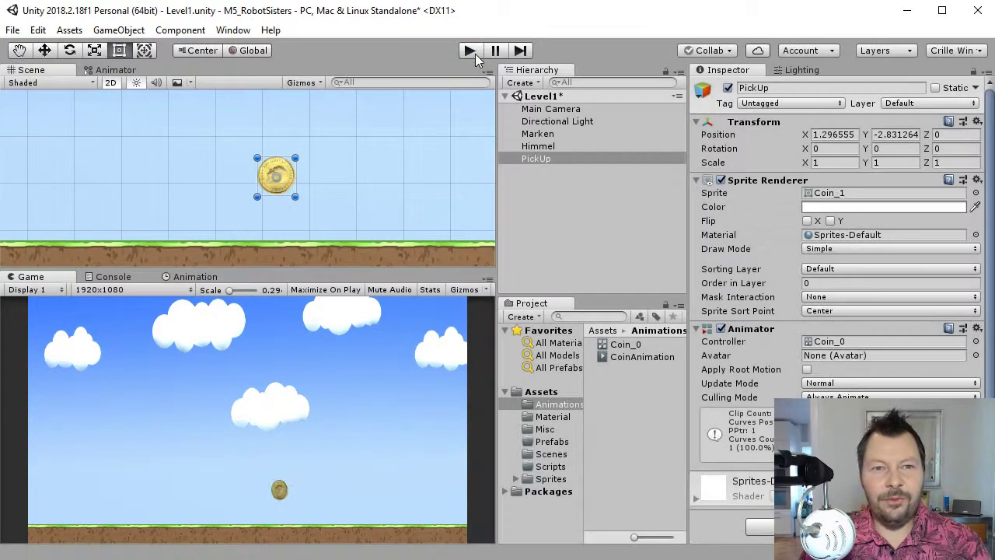